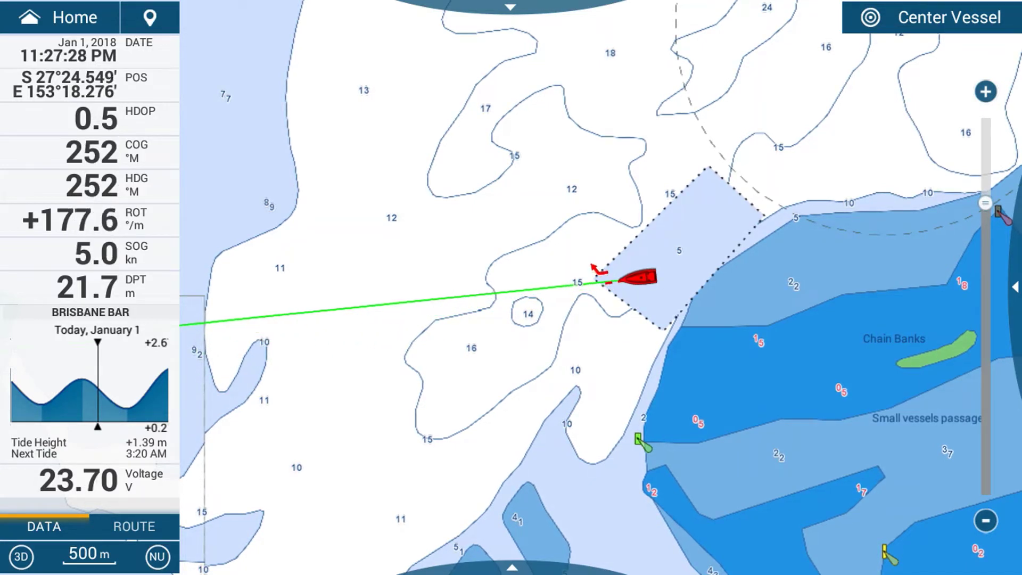
Go to the home screen and open the Settings menu listing General through Fish Finder
{"action": "left_click", "coordinate": [60, 17]}
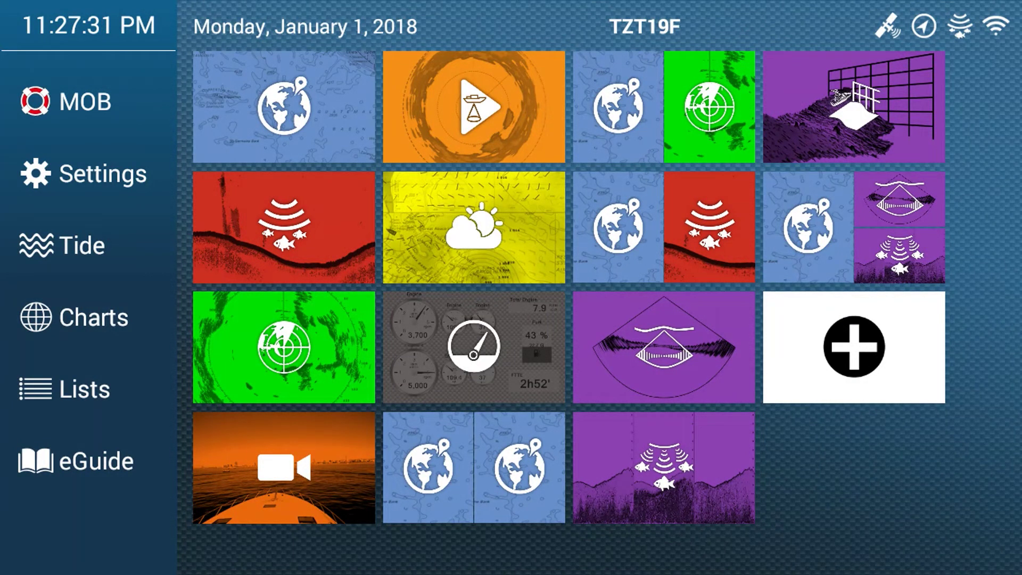
{"action": "scroll", "coordinate": [559, 287], "scroll_direction": "right", "scroll_amount": 3}
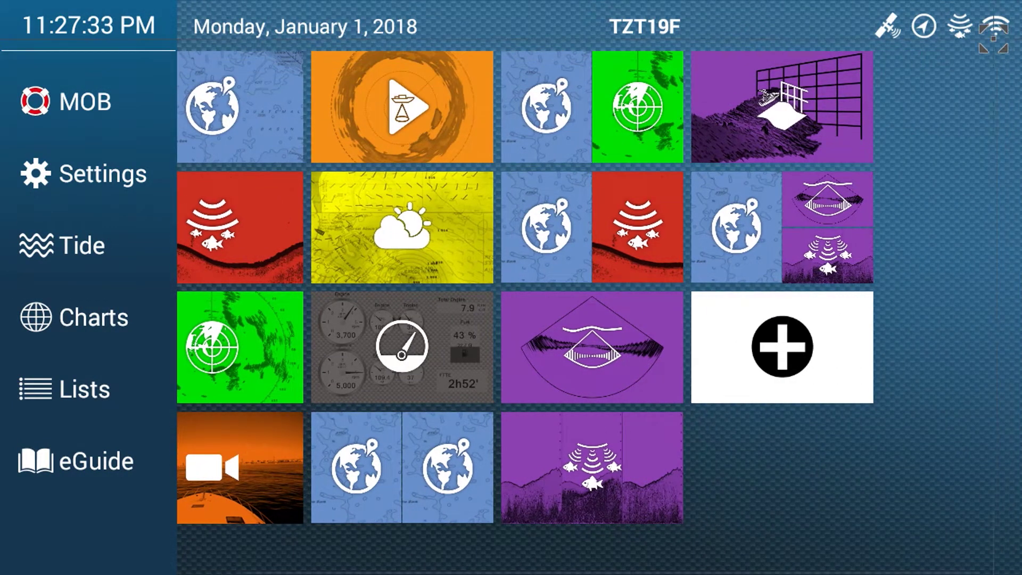
{"action": "scroll", "coordinate": [559, 287], "scroll_direction": "right", "scroll_amount": 2}
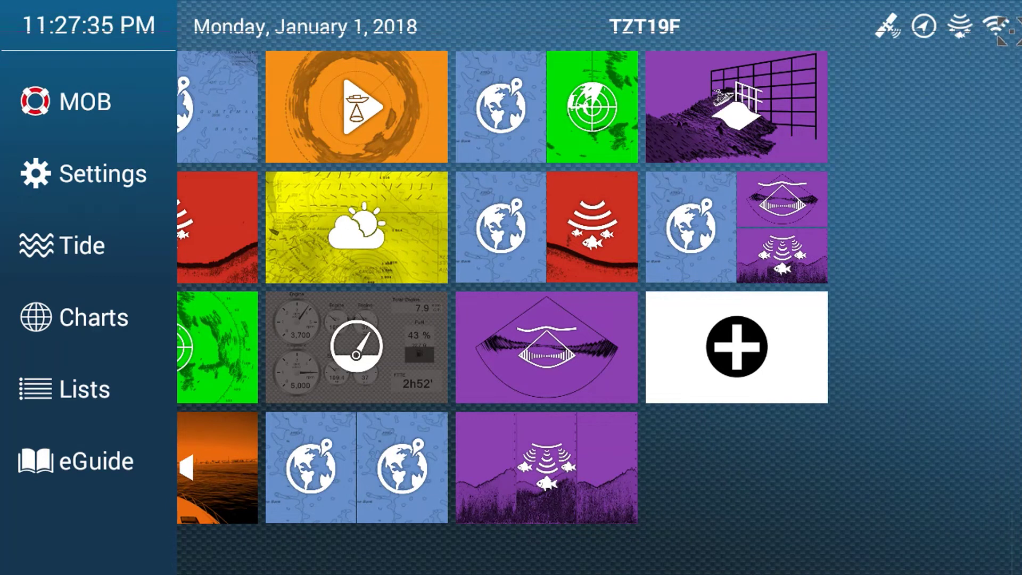
{"action": "scroll", "coordinate": [224, 114], "scroll_direction": "left", "scroll_amount": 5}
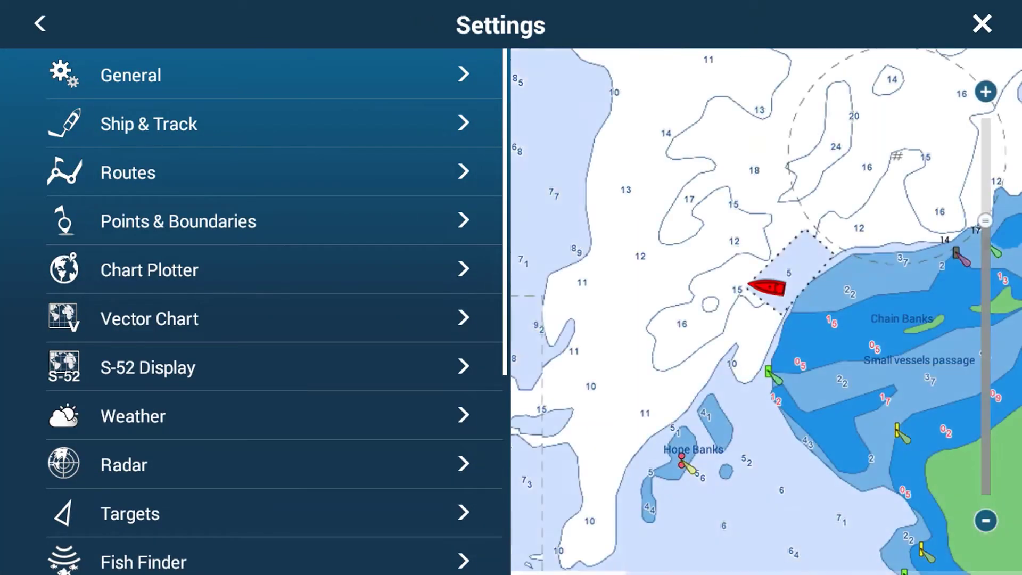
Open General settings, scroll to the MY TIMEZERO section and start the login
{"action": "left_click", "coordinate": [212, 75]}
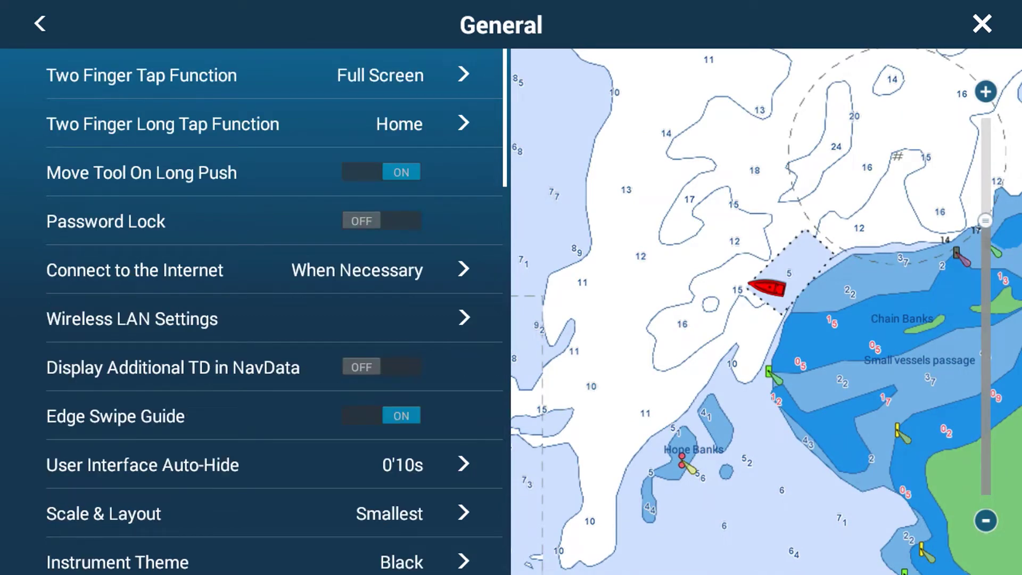
{"action": "scroll", "coordinate": [274, 312], "scroll_direction": "down", "scroll_amount": 15}
{"action": "scroll", "coordinate": [265, 313], "scroll_direction": "down", "scroll_amount": 8}
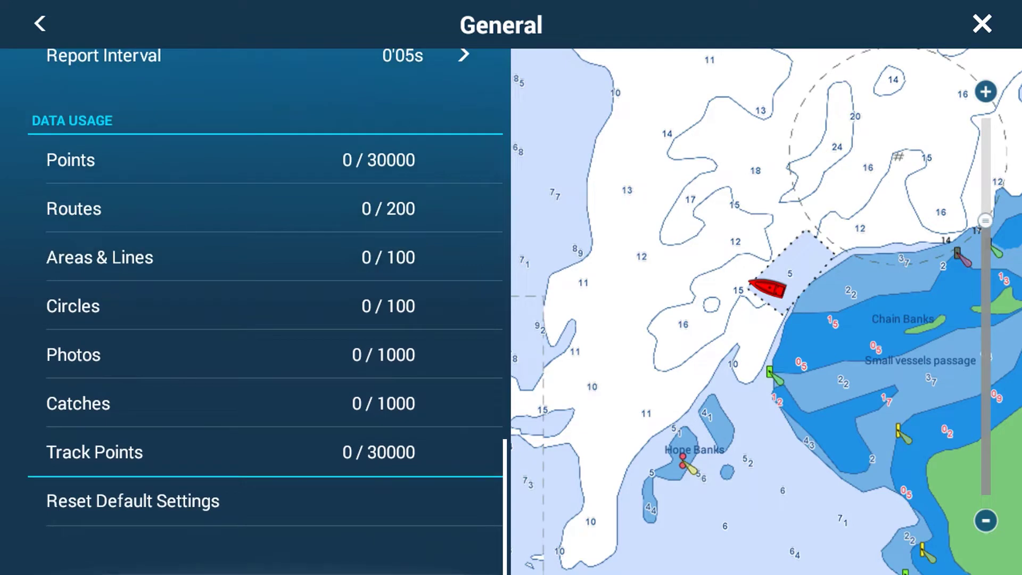
{"action": "scroll", "coordinate": [266, 311], "scroll_direction": "up", "scroll_amount": 5}
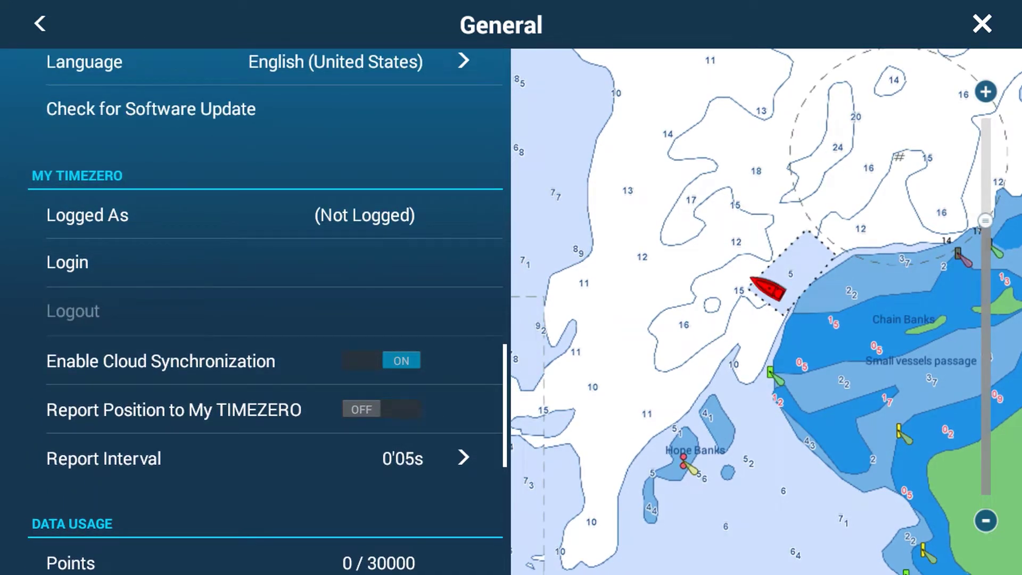
{"action": "scroll", "coordinate": [265, 313], "scroll_direction": "down", "scroll_amount": 1}
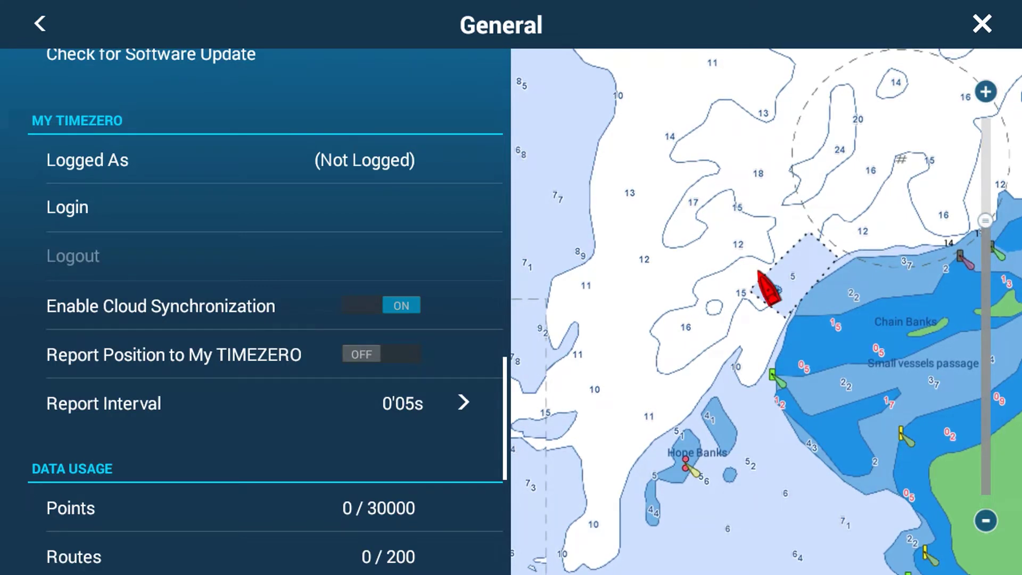
{"action": "scroll", "coordinate": [266, 306], "scroll_direction": "down", "scroll_amount": 1}
{"action": "scroll", "coordinate": [266, 307], "scroll_direction": "down", "scroll_amount": 1}
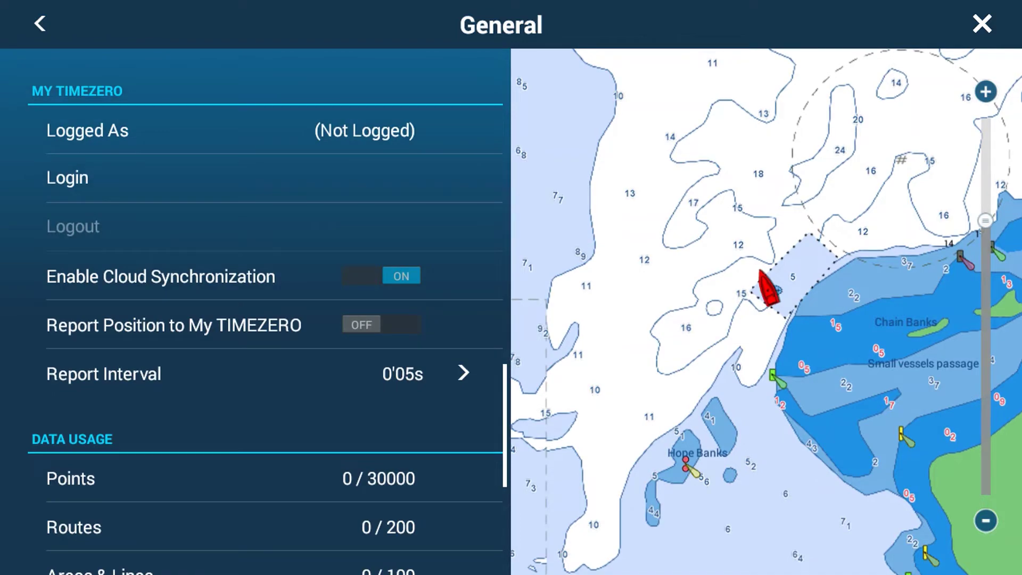
{"action": "left_click", "coordinate": [68, 177]}
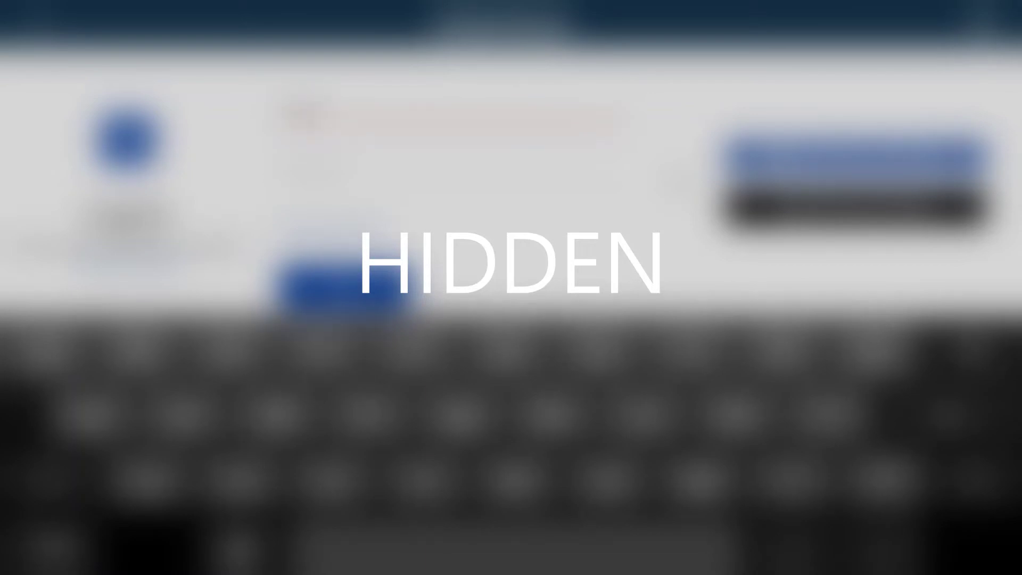
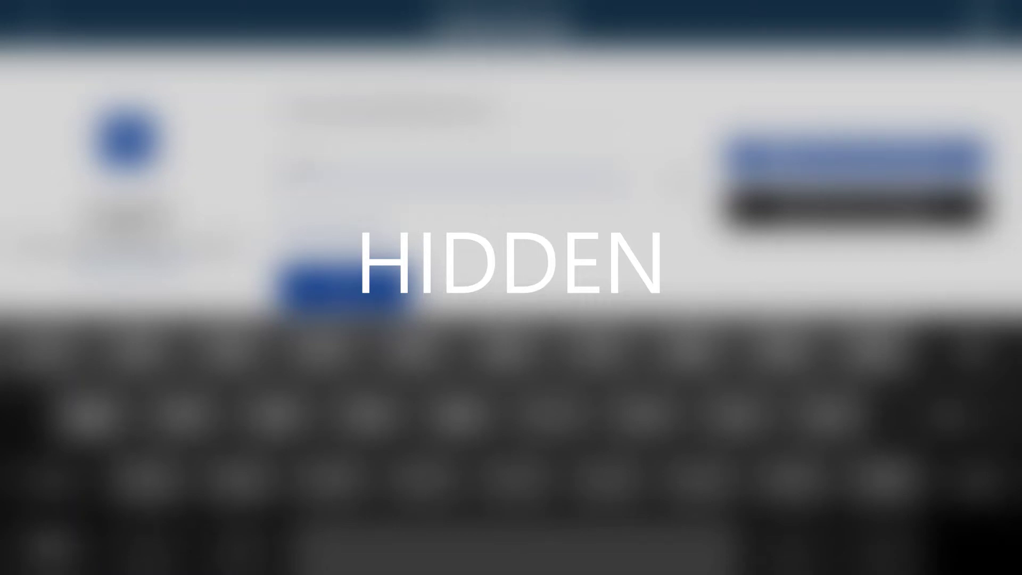
Enter the account e-mail and password on the Authenticate page and submit the sign-in
{"action": "key", "text": "Return"}
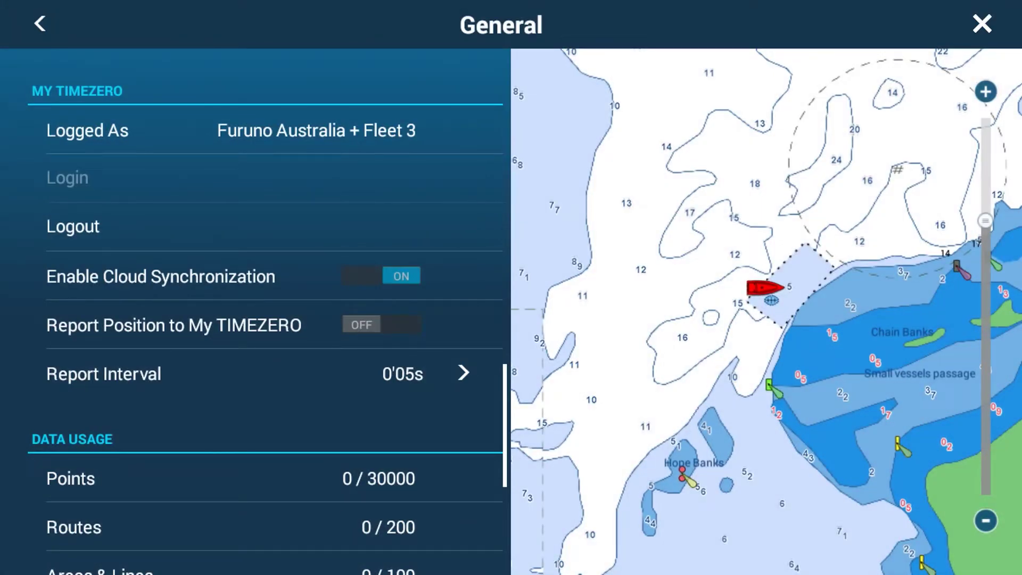
Close settings, then reopen Settings > General and scroll down to the MY TIMEZERO section
{"action": "left_click", "coordinate": [982, 24]}
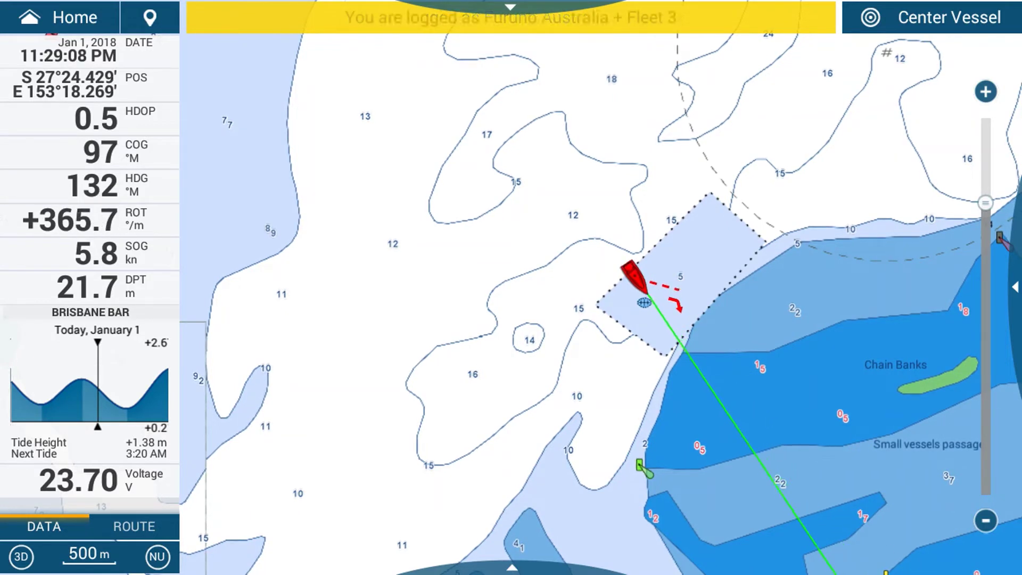
{"action": "left_click", "coordinate": [59, 17]}
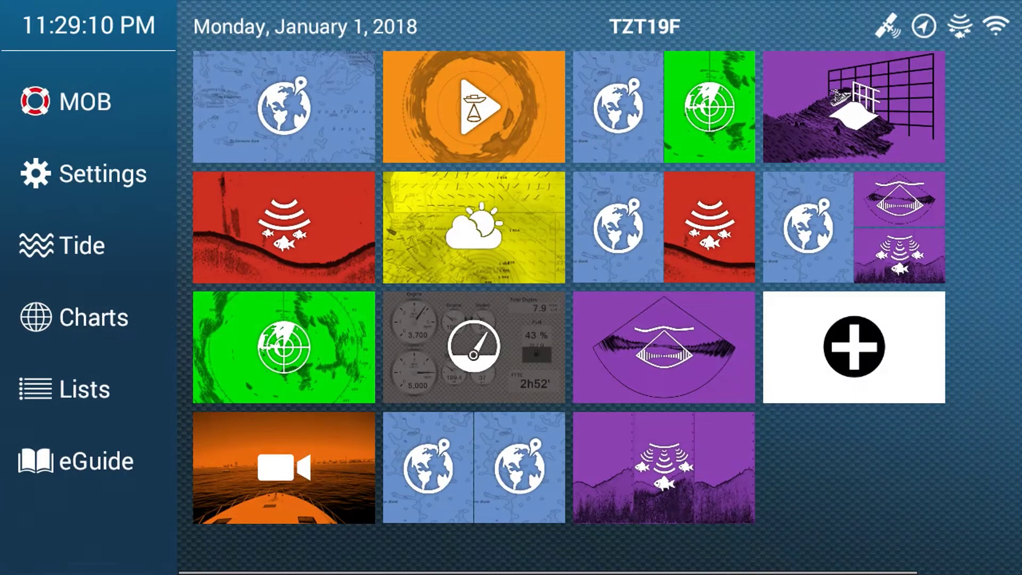
{"action": "left_click", "coordinate": [77, 172]}
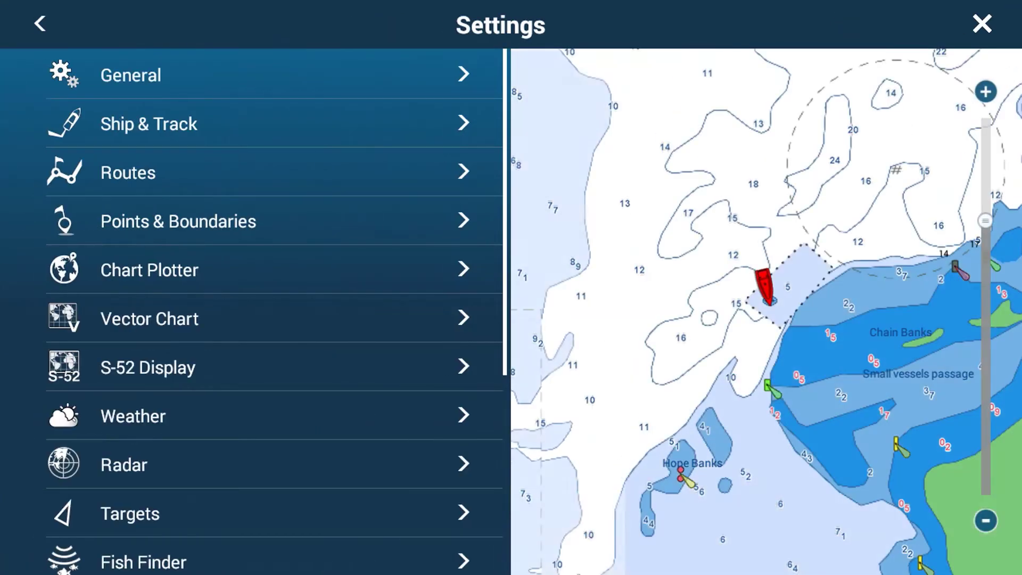
{"action": "left_click", "coordinate": [130, 74]}
{"action": "scroll", "coordinate": [256, 308], "scroll_direction": "down", "scroll_amount": 5}
{"action": "scroll", "coordinate": [266, 308], "scroll_direction": "down", "scroll_amount": 10}
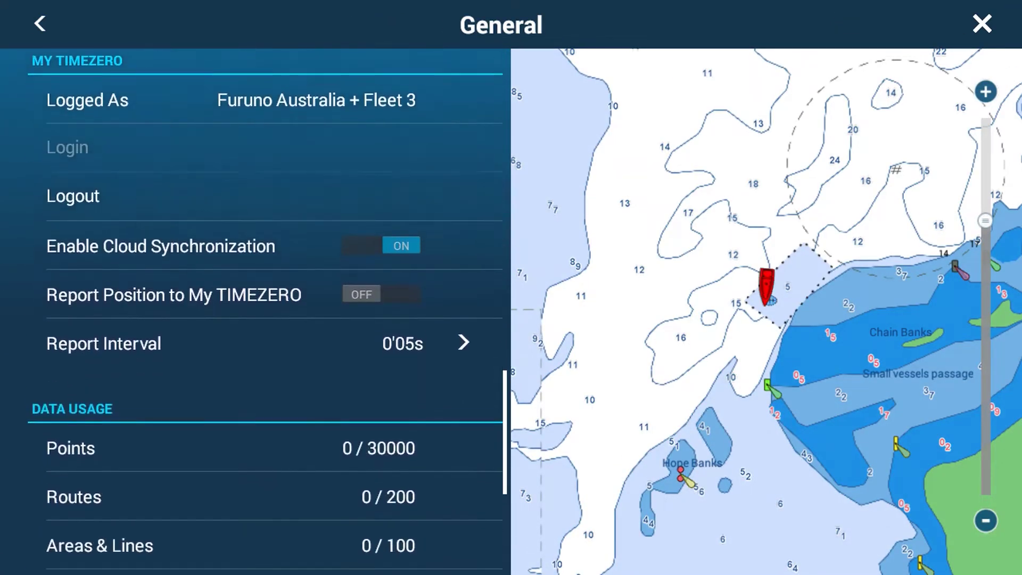
{"action": "scroll", "coordinate": [266, 308], "scroll_direction": "up", "scroll_amount": 2}
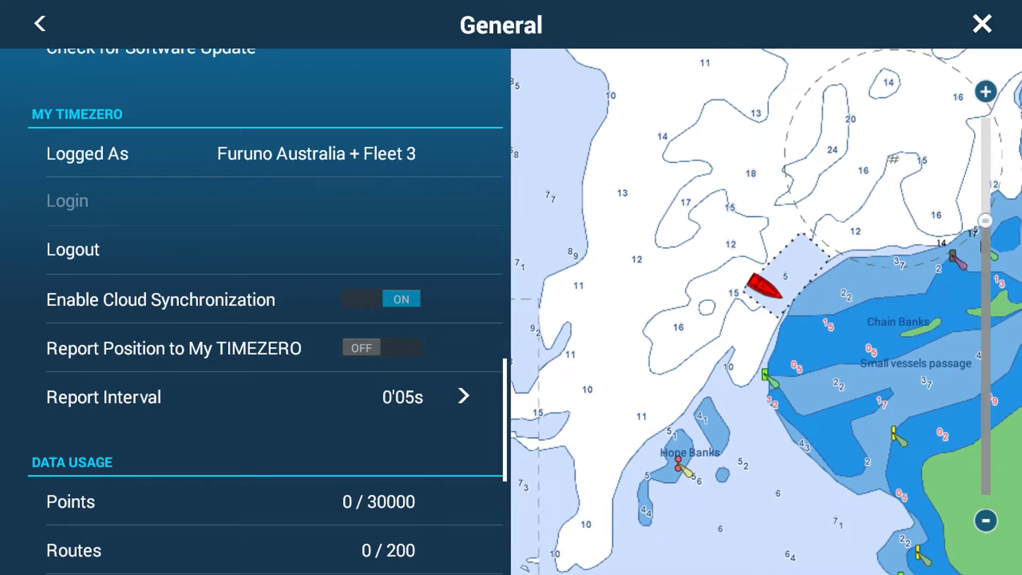
{"action": "scroll", "coordinate": [266, 309], "scroll_direction": "down", "scroll_amount": 3}
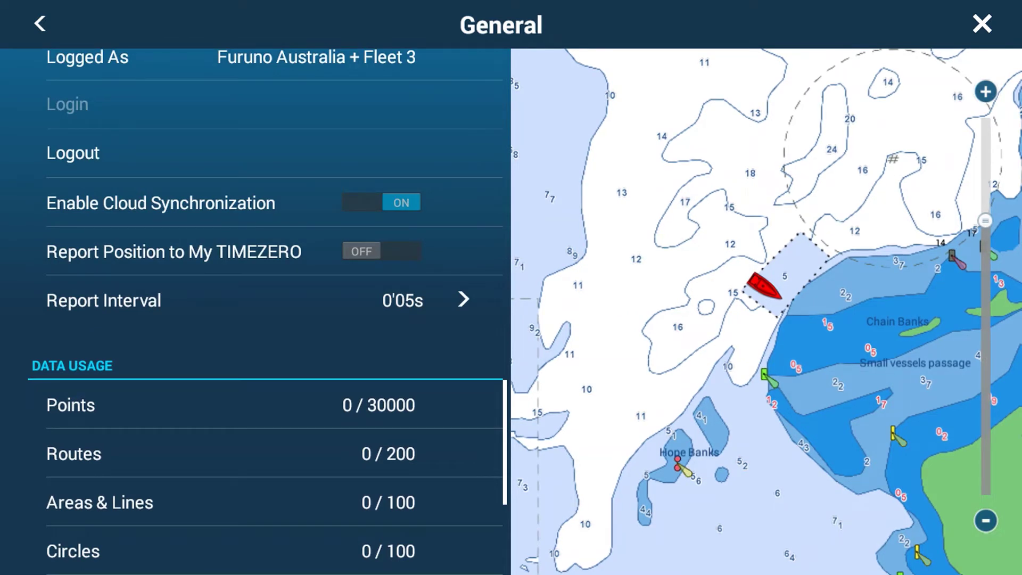
Turn Report Position to My TIMEZERO on and bring up the Report Interval choices
{"action": "left_click", "coordinate": [381, 251]}
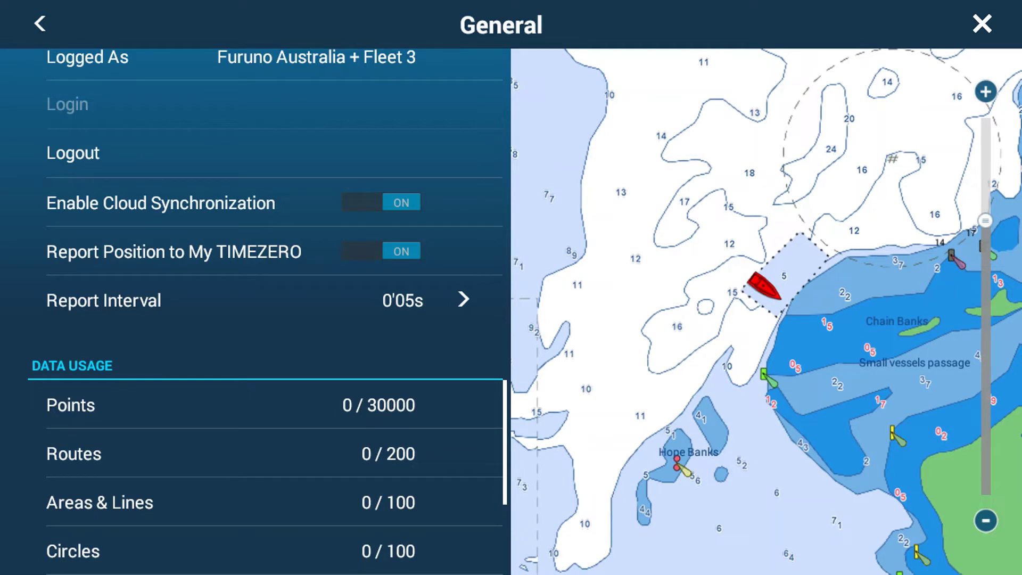
{"action": "left_click", "coordinate": [256, 301]}
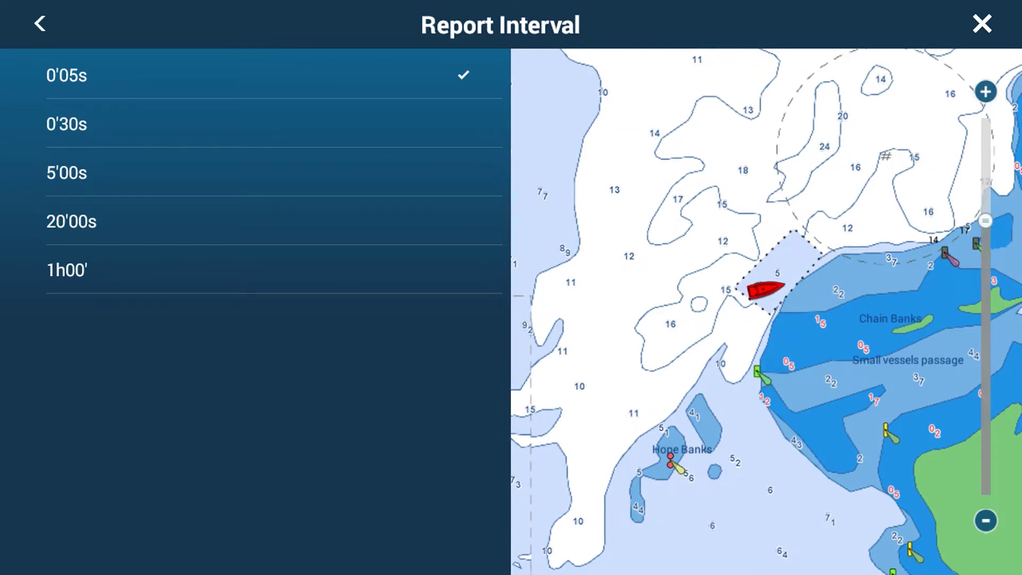
Keep the 0'05s interval and review DATA USAGE: 0 / 30000 points, 0 / 200 routes
{"action": "key", "text": "Escape"}
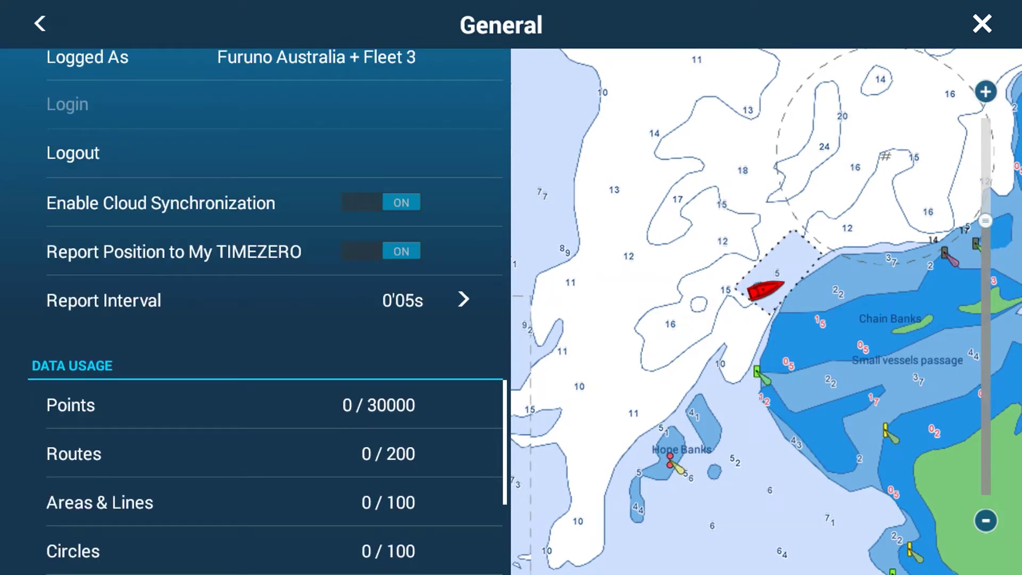
{"action": "scroll", "coordinate": [266, 311], "scroll_direction": "up", "scroll_amount": 3}
{"action": "scroll", "coordinate": [266, 311], "scroll_direction": "down", "scroll_amount": 1}
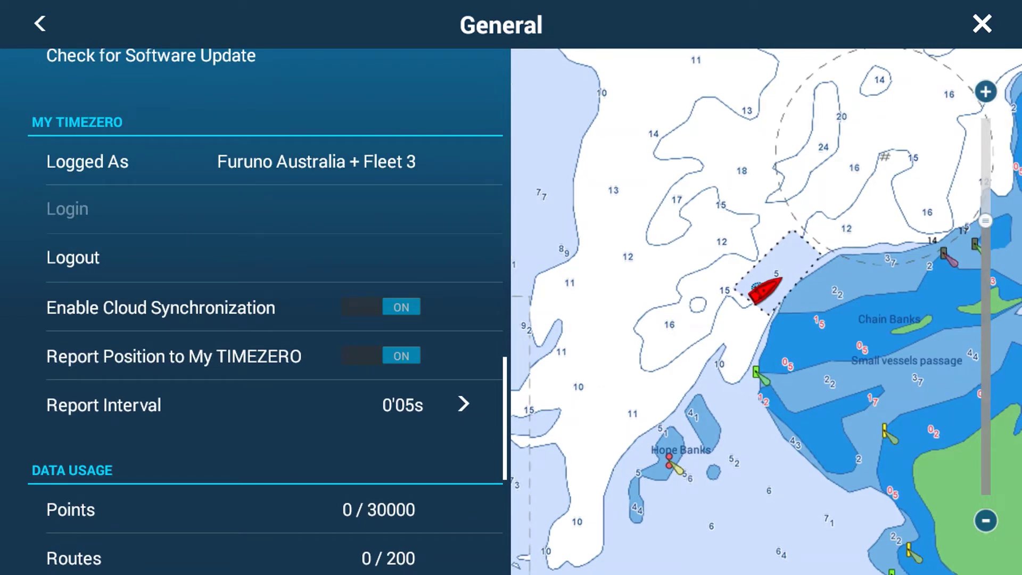
{"action": "scroll", "coordinate": [266, 311], "scroll_direction": "down", "scroll_amount": 2}
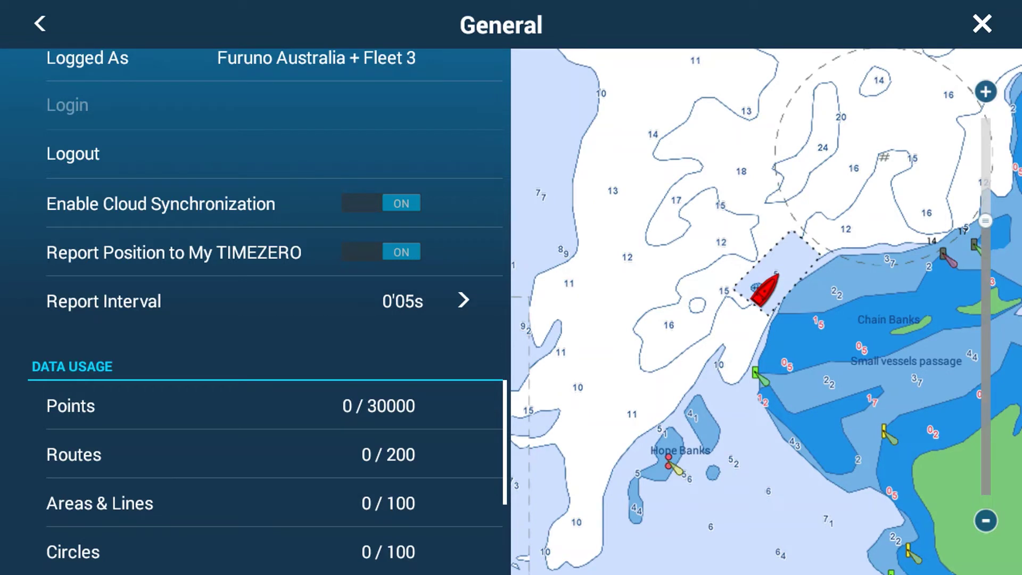
{"action": "scroll", "coordinate": [266, 311], "scroll_direction": "down", "scroll_amount": 2}
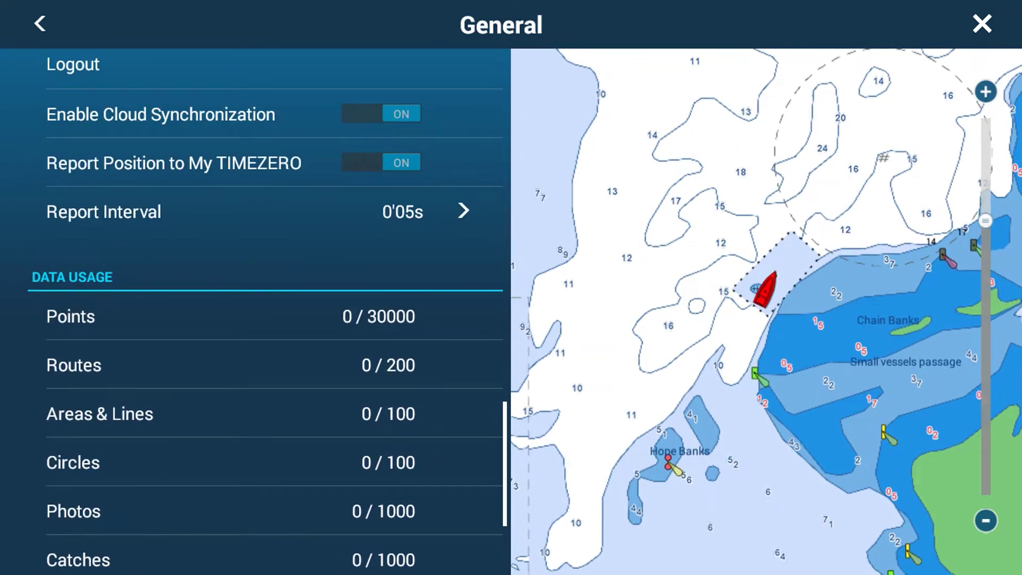
{"action": "scroll", "coordinate": [266, 311], "scroll_direction": "down", "scroll_amount": 3}
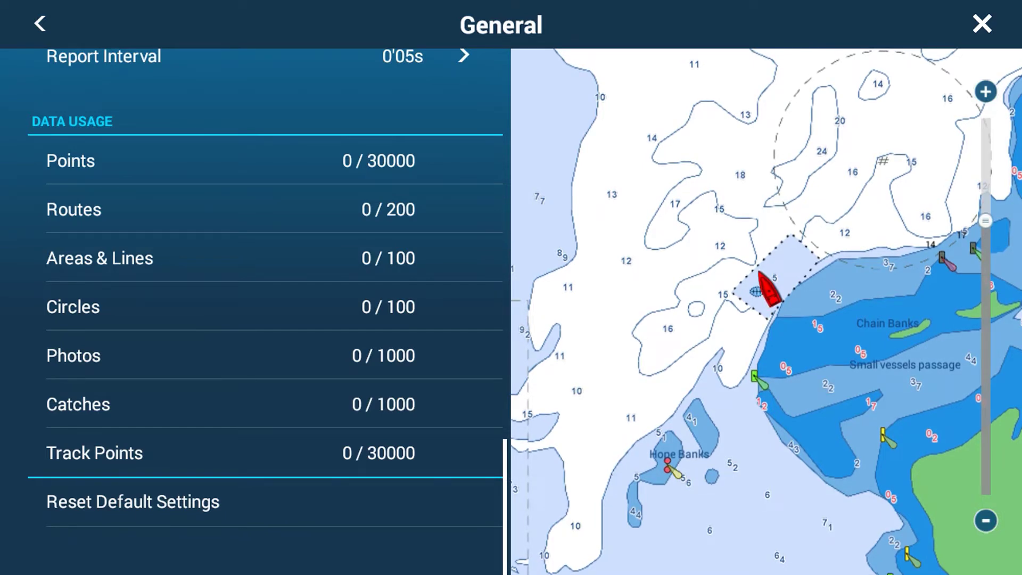
Close the General settings page to return to the full-screen chart with the vessel
{"action": "left_click", "coordinate": [981, 24]}
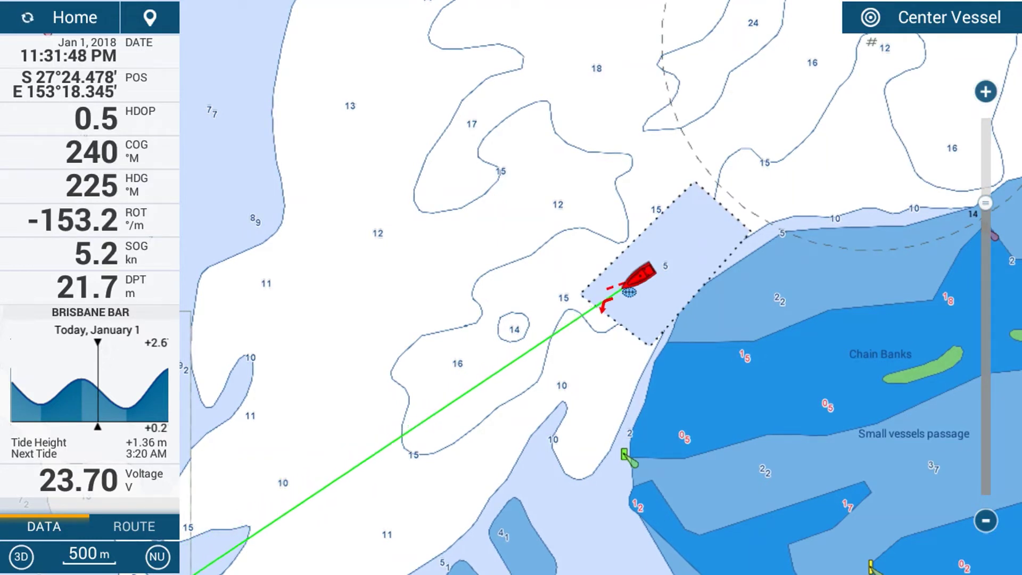
Dismiss a chart point popup and zoom in on the SAR123 search zone and LKP mark
{"action": "left_click", "coordinate": [460, 326]}
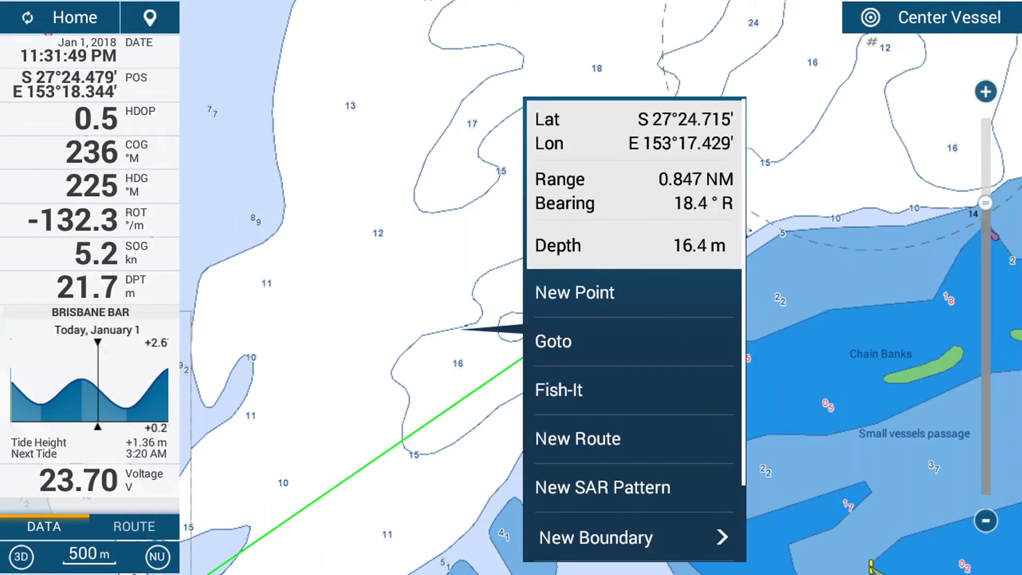
{"action": "key", "text": "Escape"}
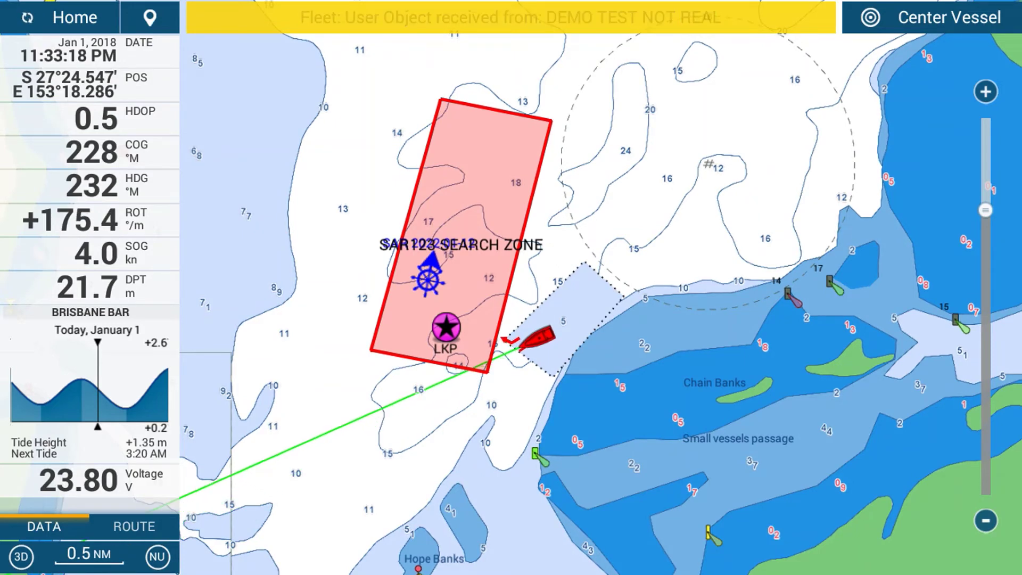
{"action": "scroll", "coordinate": [330, 353], "scroll_direction": "up", "scroll_amount": 2}
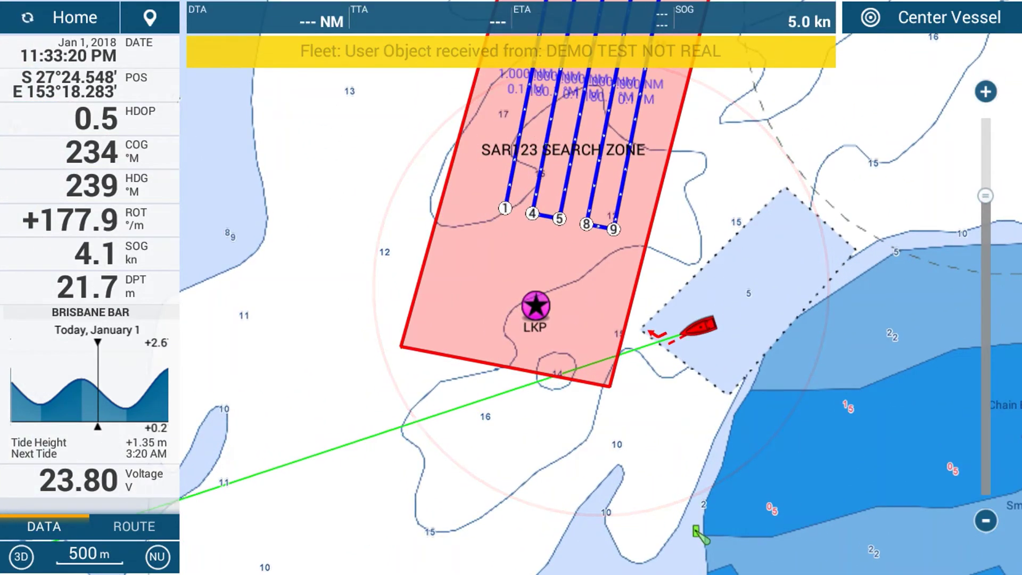
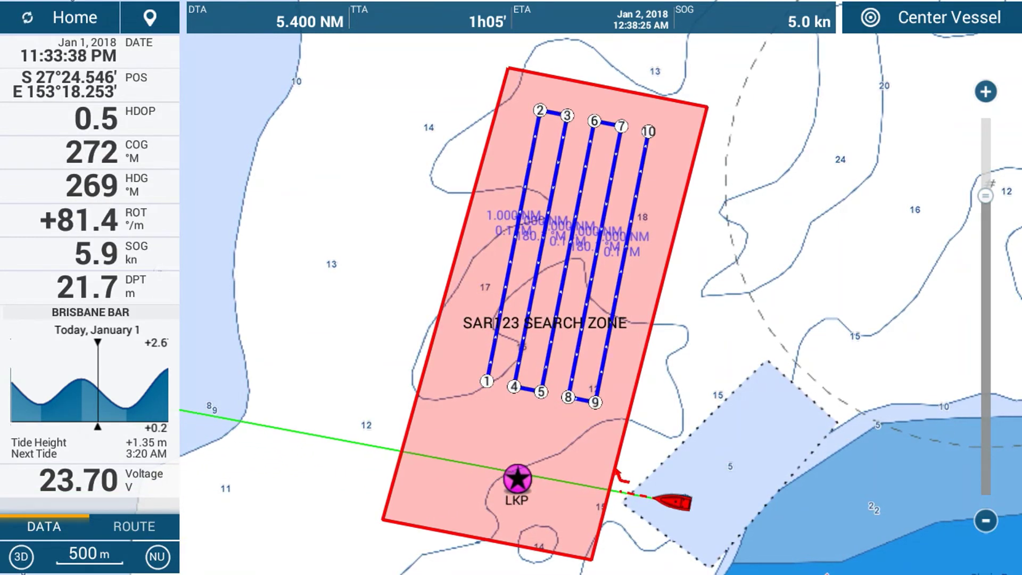
In Edit NavData, change the tide data box to show Boundary Alarm Zone data
{"action": "left_click", "coordinate": [74, 375]}
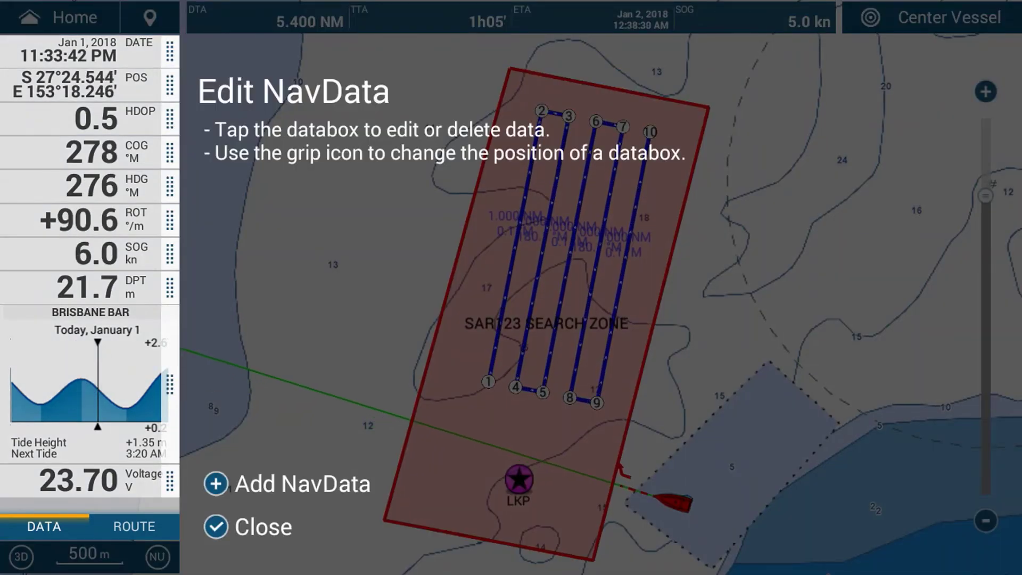
{"action": "left_click", "coordinate": [85, 383]}
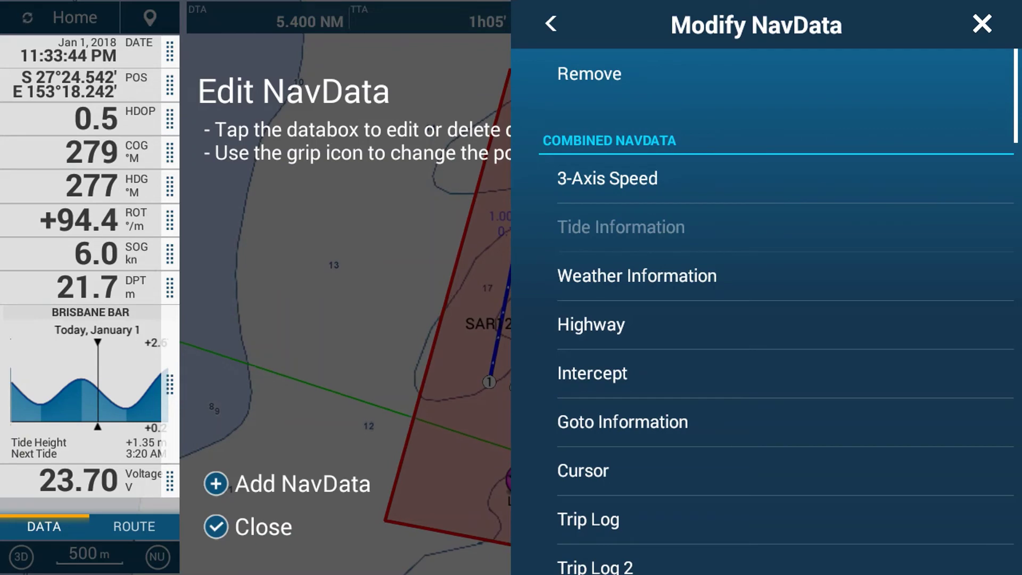
{"action": "scroll", "coordinate": [766, 309], "scroll_direction": "down", "scroll_amount": 7}
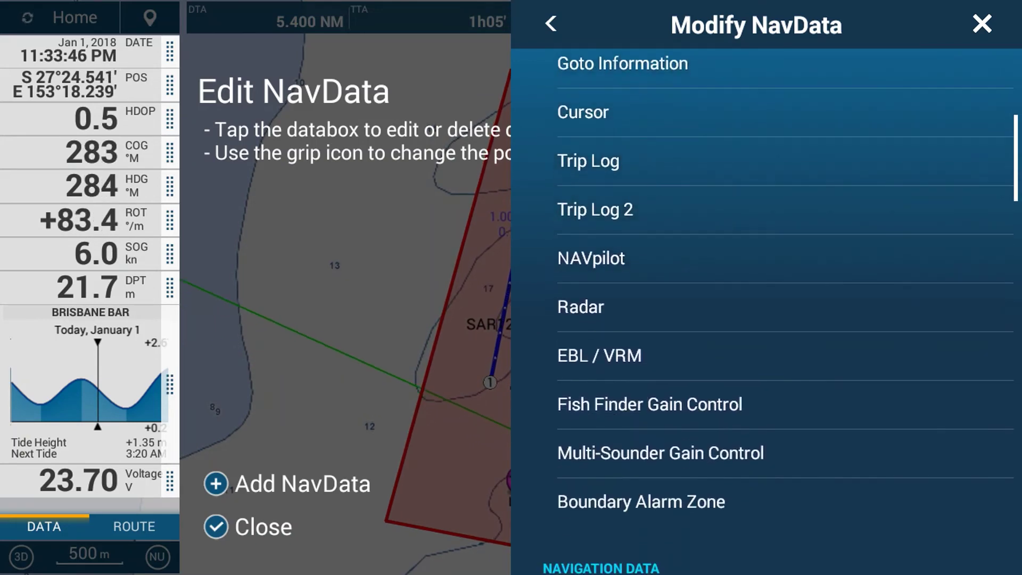
{"action": "scroll", "coordinate": [766, 308], "scroll_direction": "down", "scroll_amount": 5}
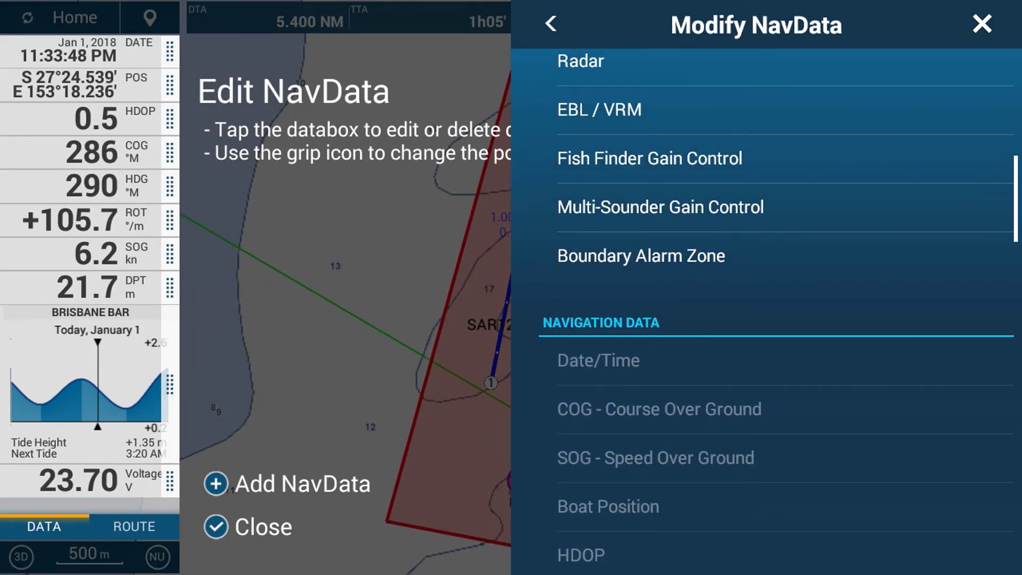
{"action": "left_click", "coordinate": [640, 255]}
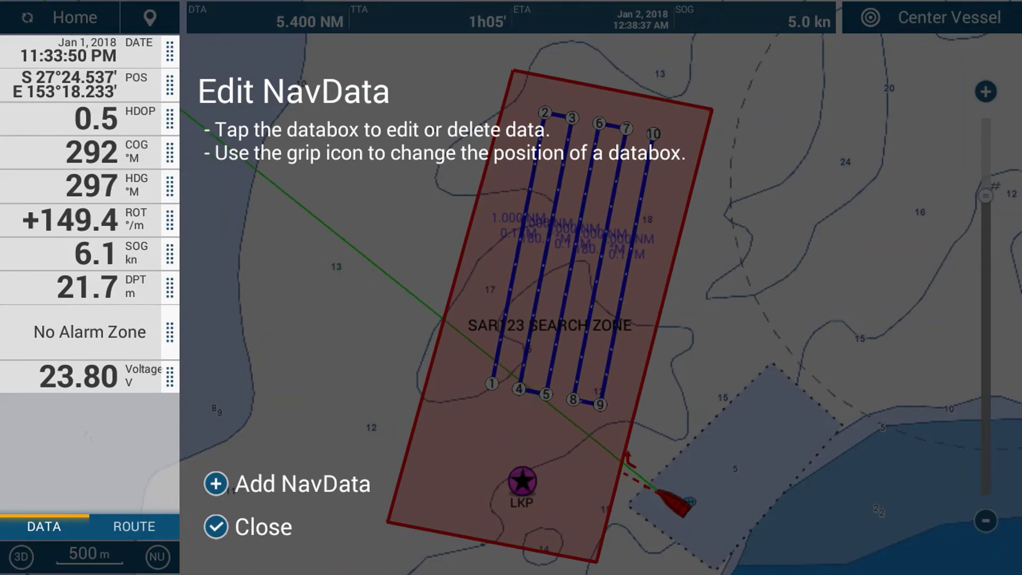
{"action": "left_click", "coordinate": [215, 527]}
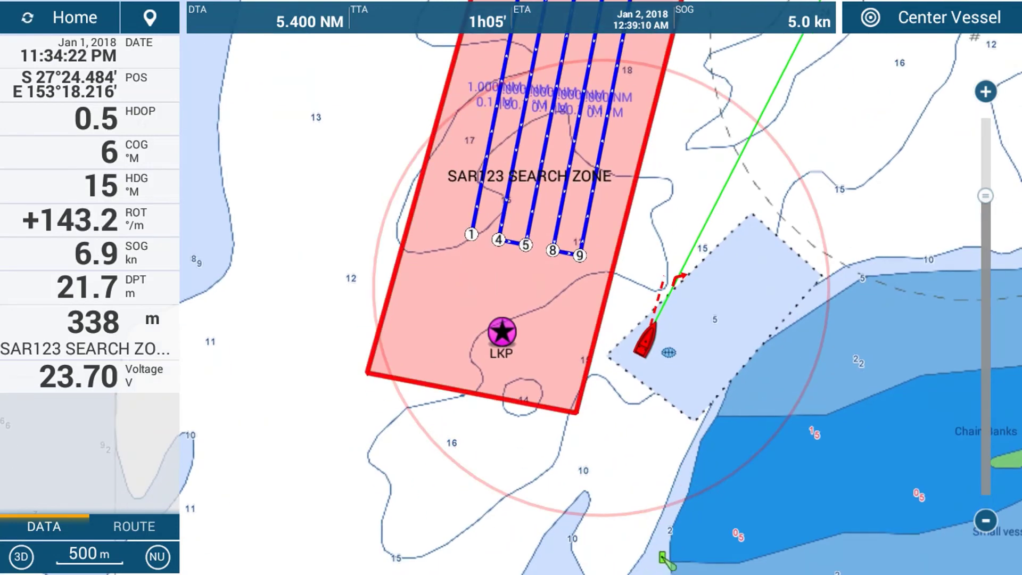
Set the SAR123 search zone boundary as the alarm zone, then dismiss the chart menu
{"action": "left_click", "coordinate": [551, 285]}
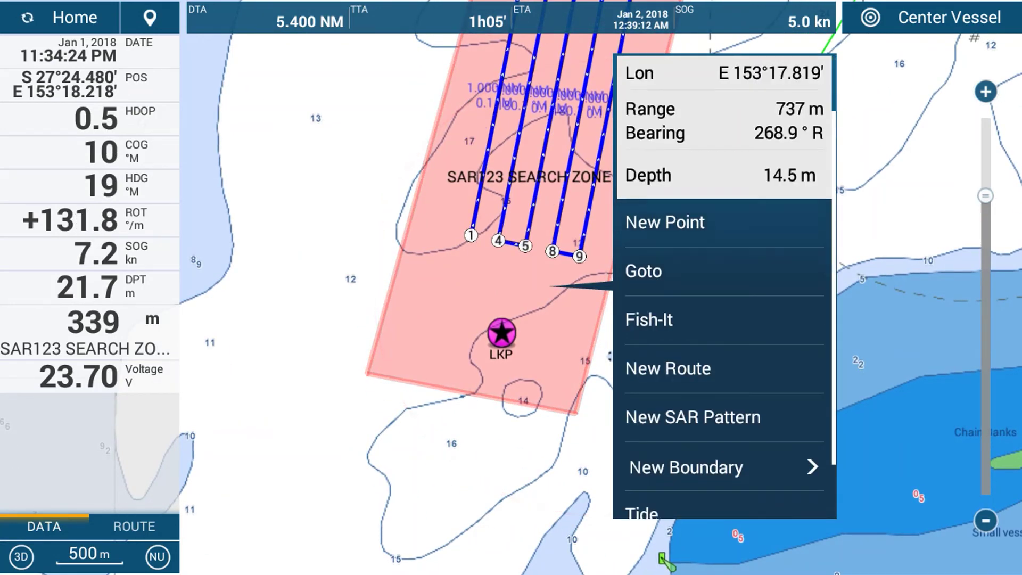
{"action": "scroll", "coordinate": [724, 288], "scroll_direction": "down", "scroll_amount": 2}
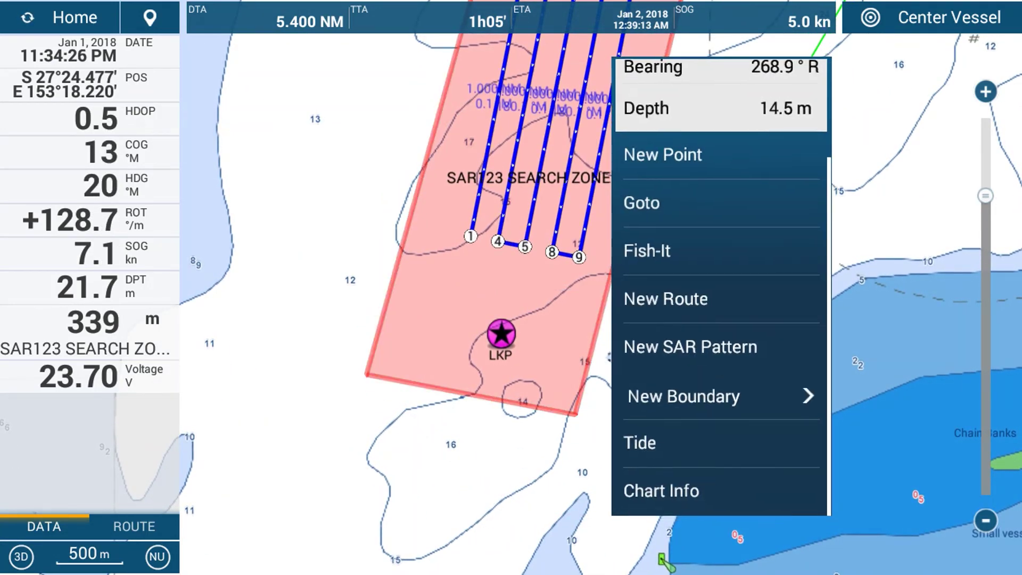
{"action": "key", "text": "Escape"}
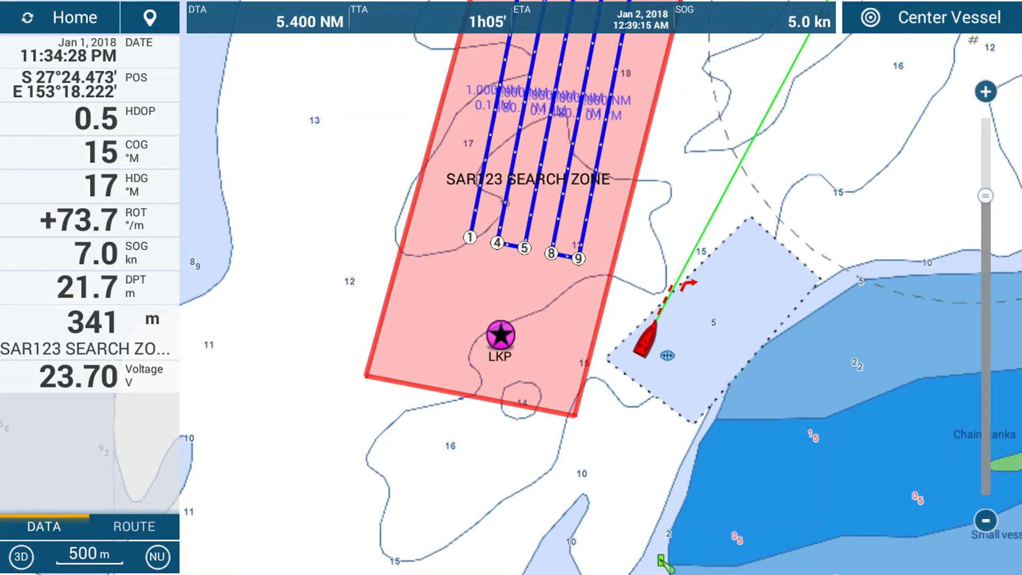